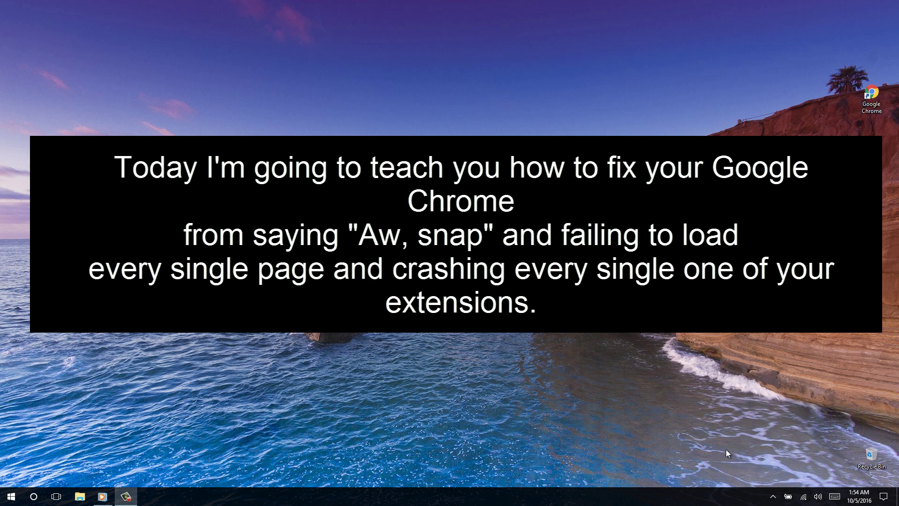
Step: Launch Chrome and load facebook.com and firefox.com in two tabs, both showing Aw, Snap!
{"action": "double_click", "coordinate": [870, 100]}
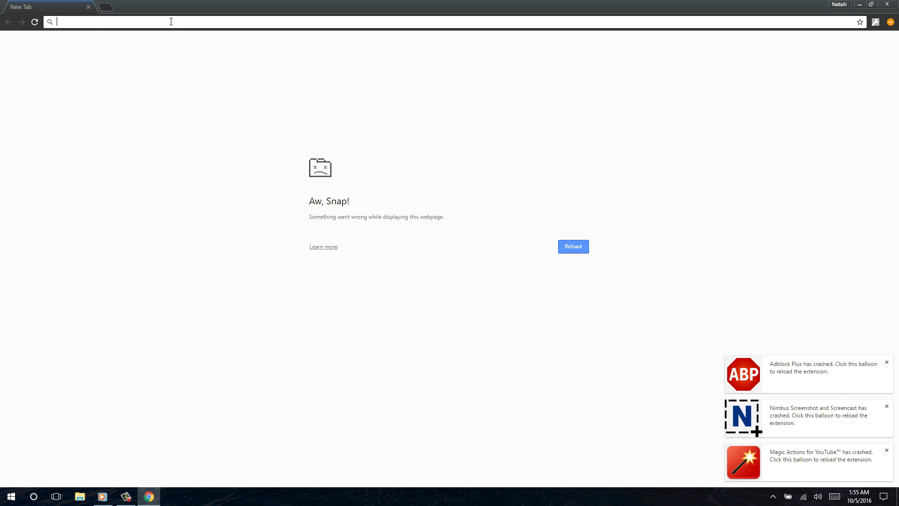
{"action": "type", "text": "facebook.com"}
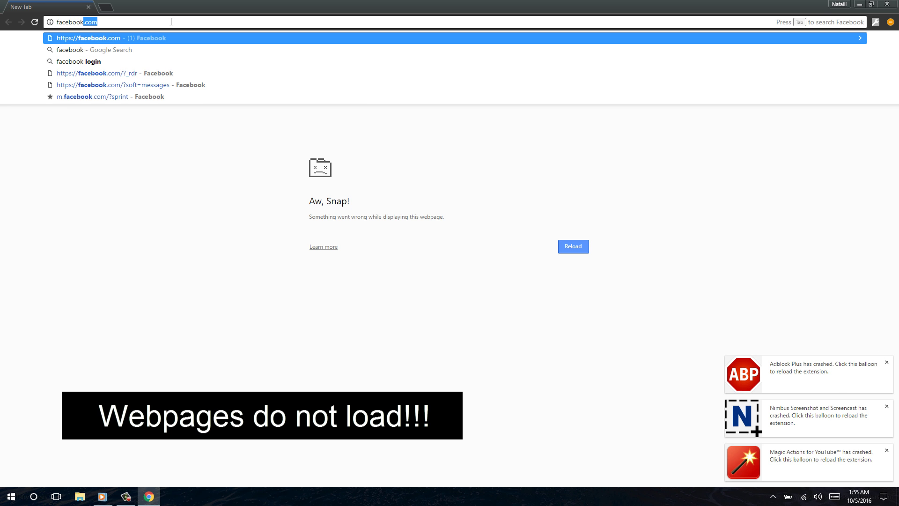
{"action": "key", "text": "Return"}
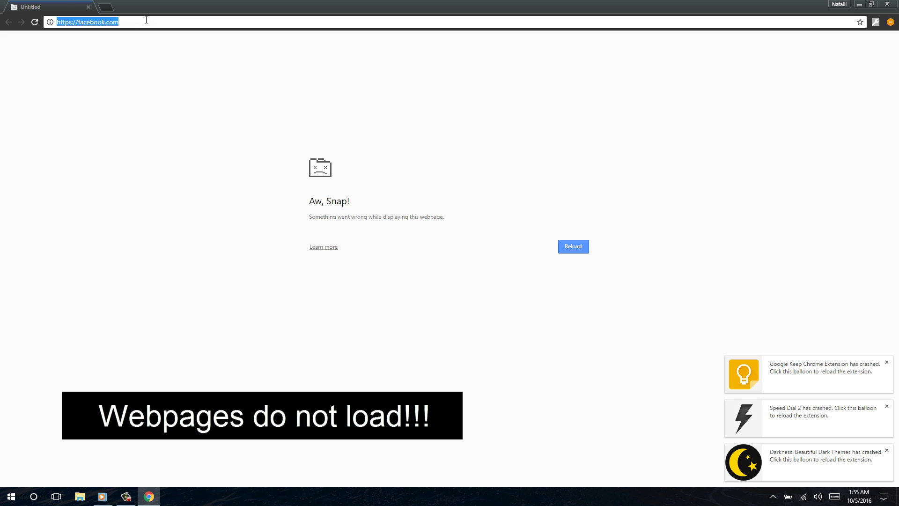
{"action": "left_click", "coordinate": [105, 6]}
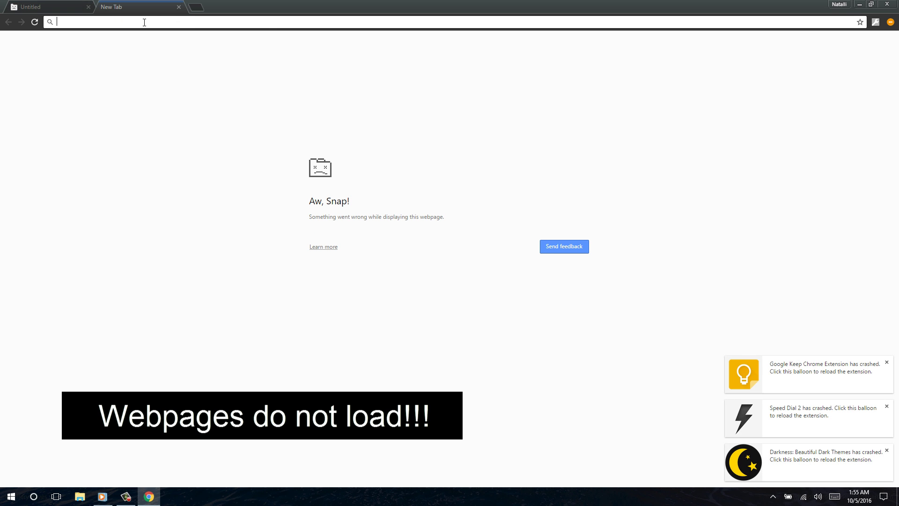
{"action": "type", "text": "firefox.com"}
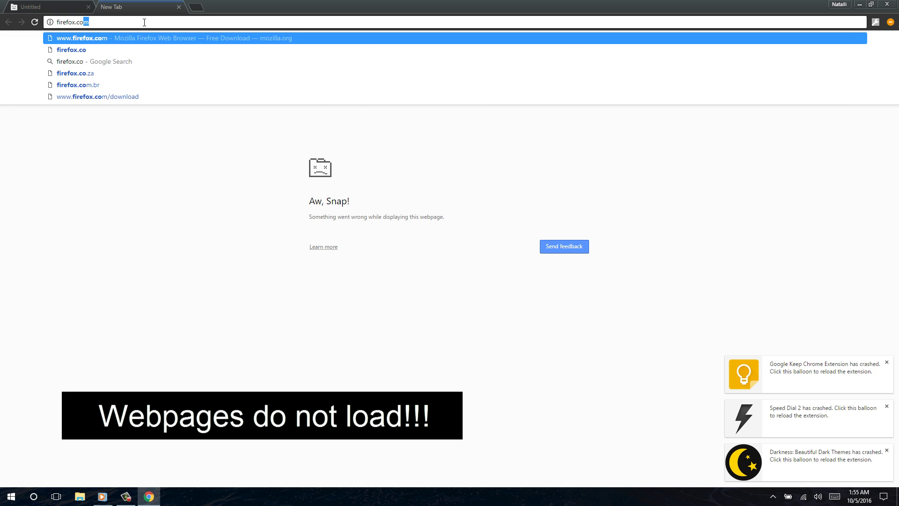
{"action": "key", "text": "Return"}
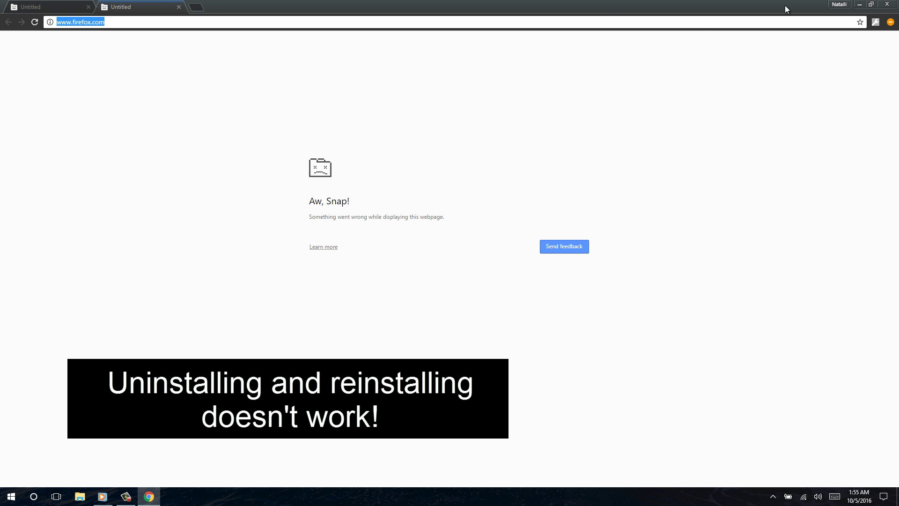
Step: Open Settings from the ⋮ menu, then close the crashed firefox.com and settings tabs
{"action": "left_click", "coordinate": [891, 21]}
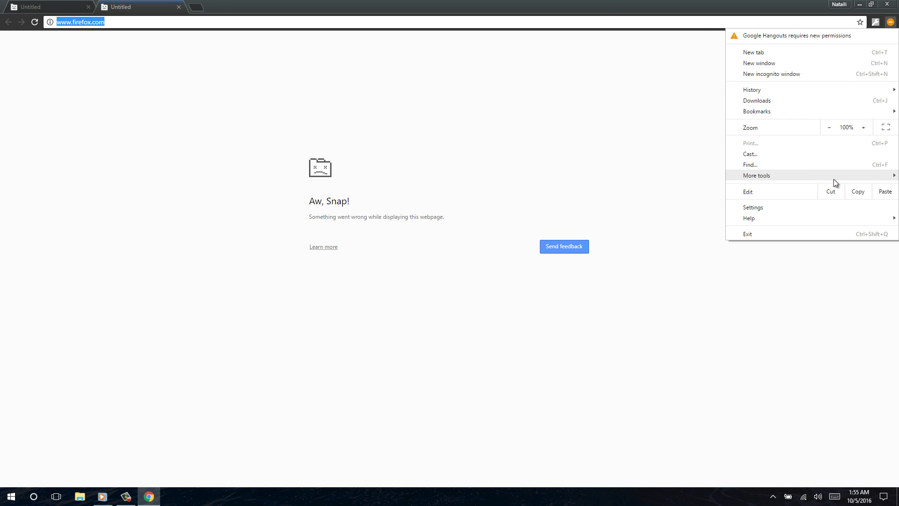
{"action": "left_click", "coordinate": [759, 209]}
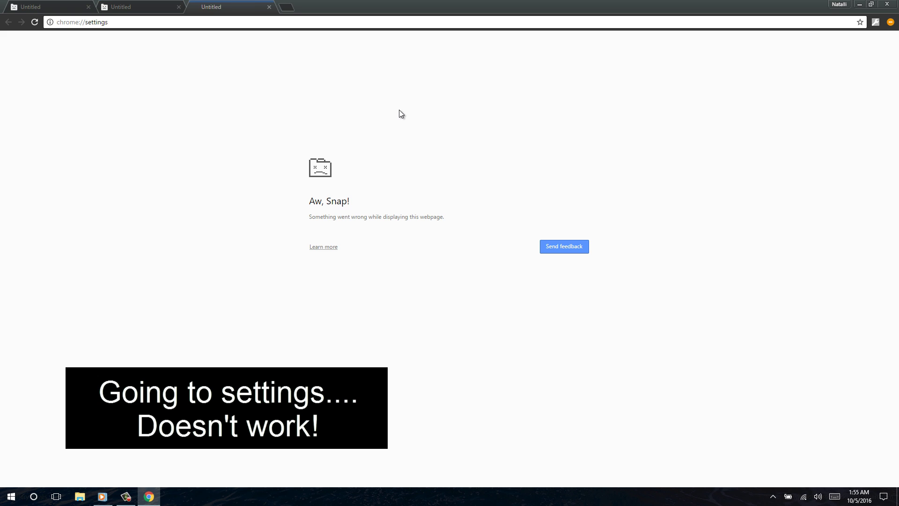
{"action": "left_click", "coordinate": [150, 7]}
{"action": "left_click", "coordinate": [178, 7]}
{"action": "left_click", "coordinate": [178, 7]}
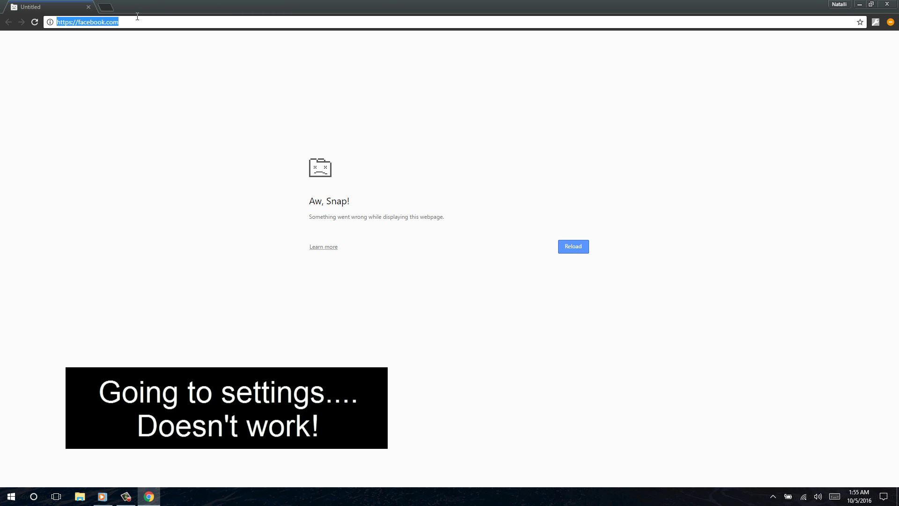
{"action": "left_click", "coordinate": [890, 21]}
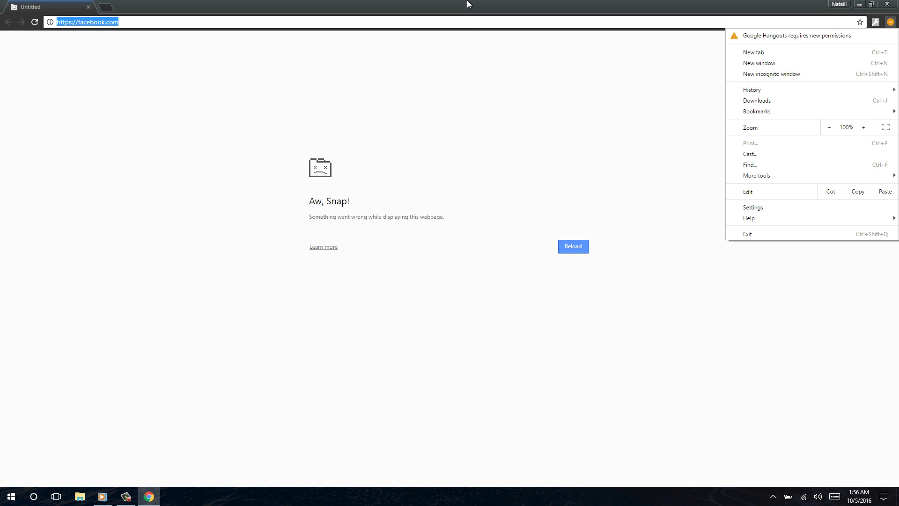
{"action": "left_click", "coordinate": [468, 5]}
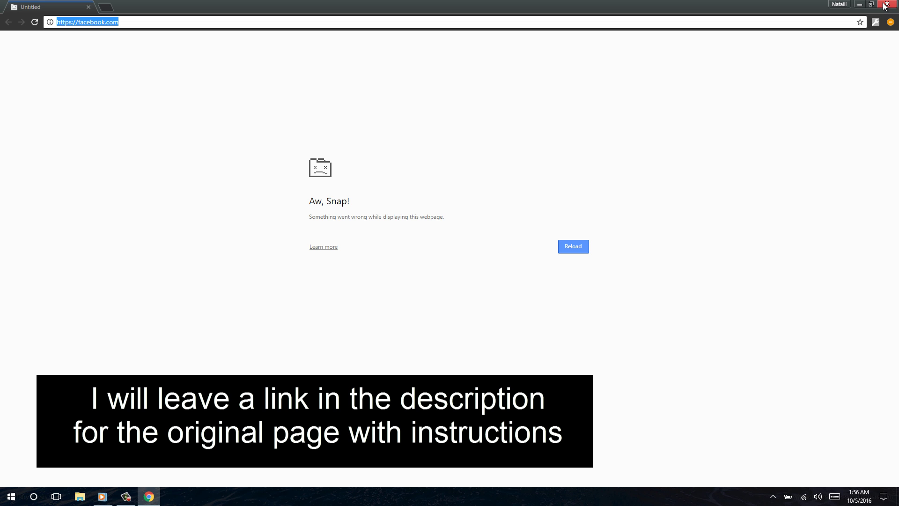
Step: Close Chrome, drag its desktop shortcut to the centre, and open its context menu
{"action": "left_click", "coordinate": [887, 6]}
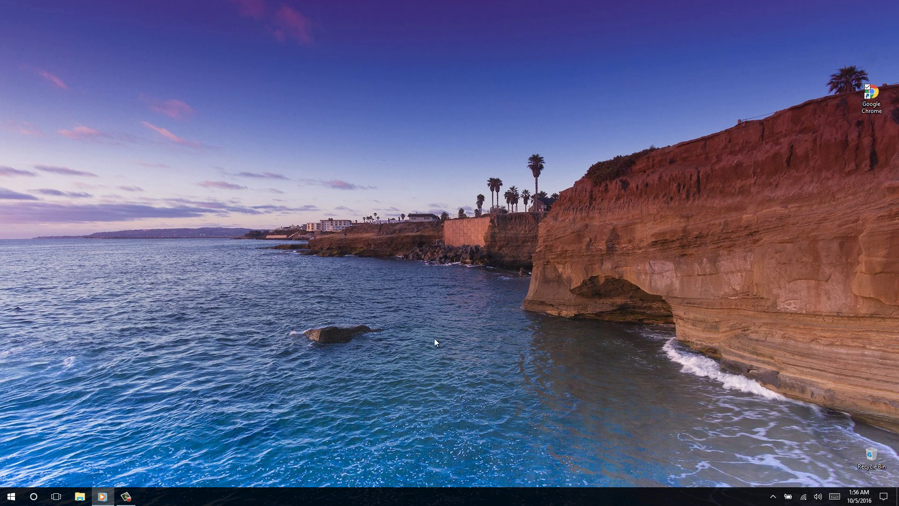
{"action": "left_click_drag", "start_coordinate": [872, 95], "coordinate": [418, 184]}
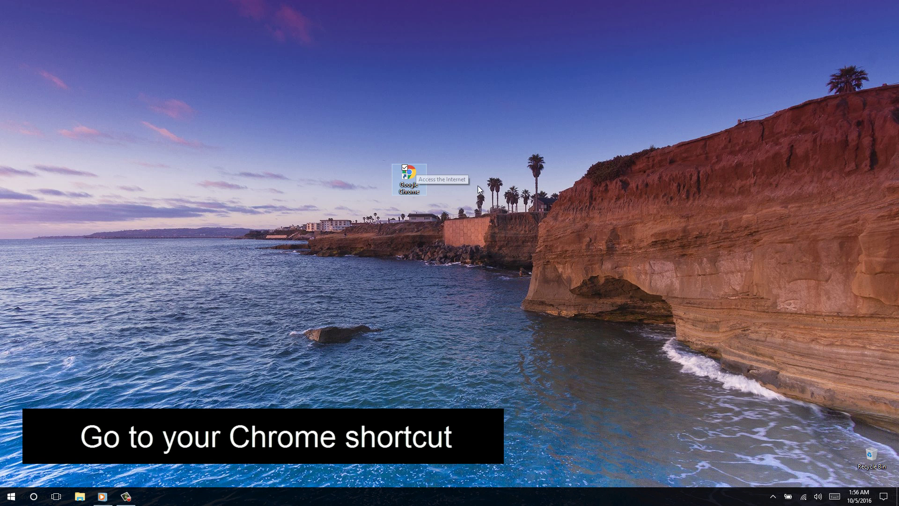
{"action": "right_click", "coordinate": [415, 176]}
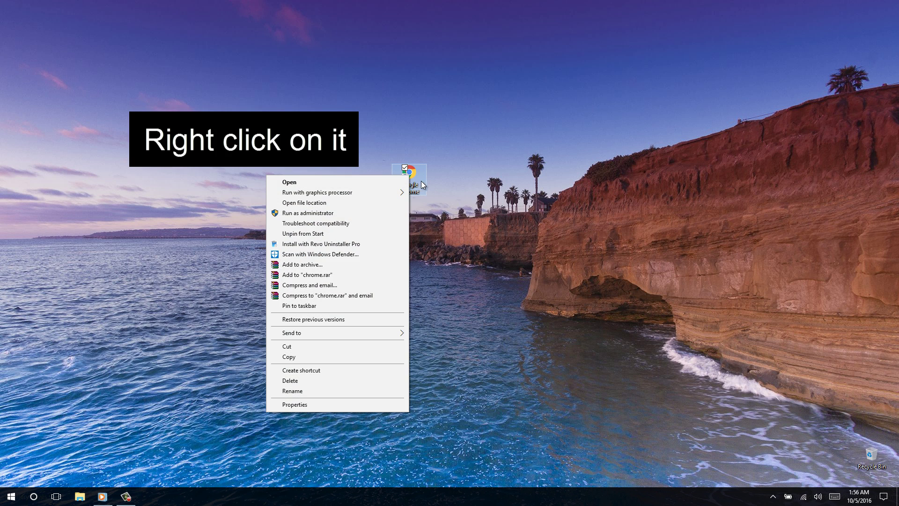
Step: Append -no-sandbox to the Chrome shortcut's Target and apply it with administrator permission
{"action": "left_click", "coordinate": [317, 406]}
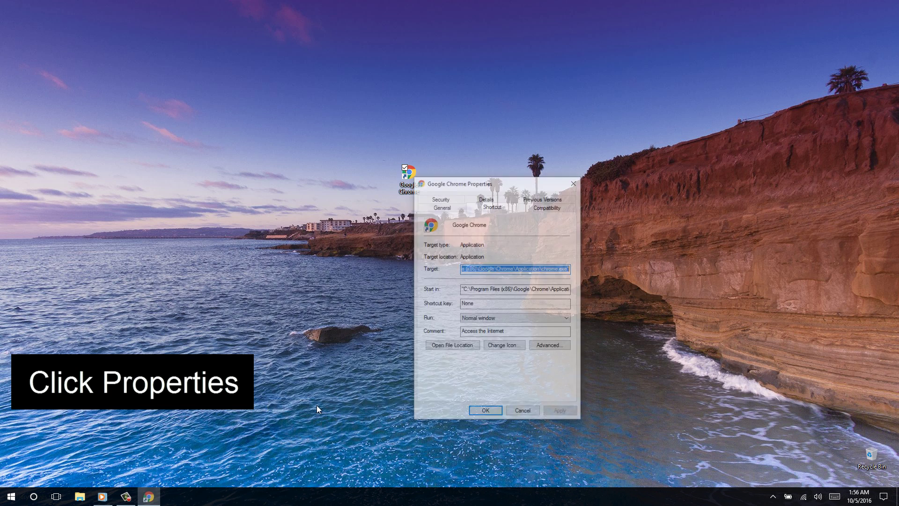
{"action": "left_click_drag", "start_coordinate": [502, 180], "coordinate": [408, 200]}
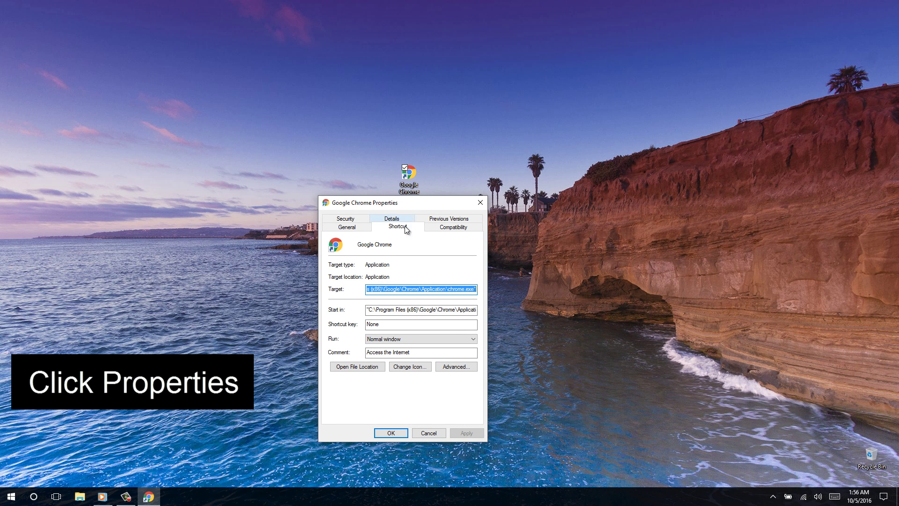
{"action": "left_click", "coordinate": [466, 289]}
{"action": "key", "text": "End"}
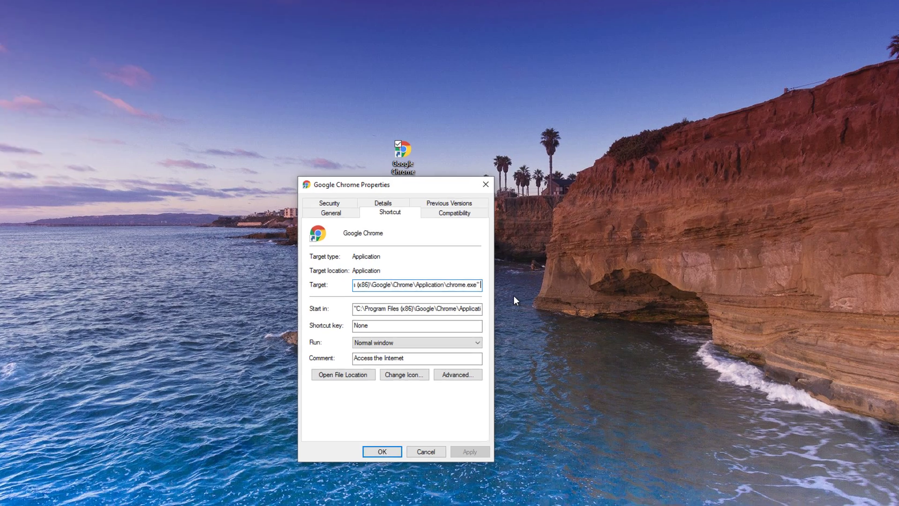
{"action": "type", "text": "-no-sandbox"}
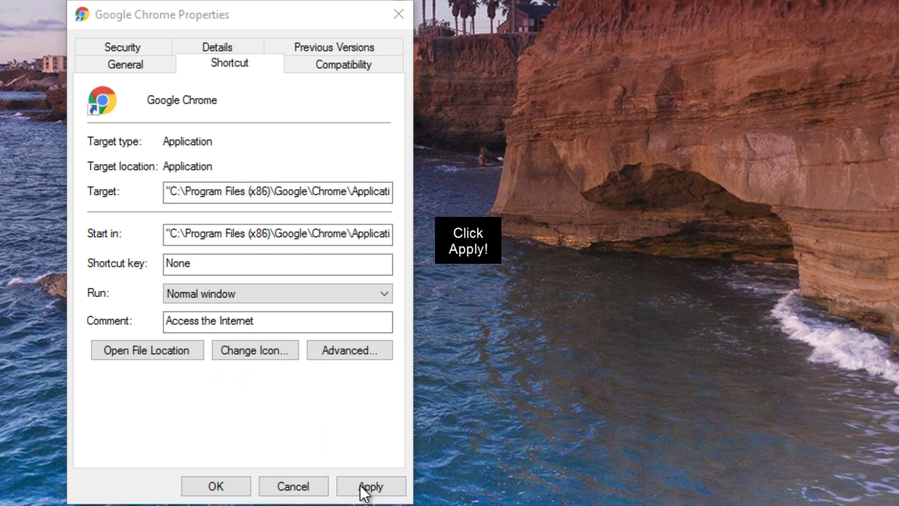
{"action": "left_click", "coordinate": [370, 487]}
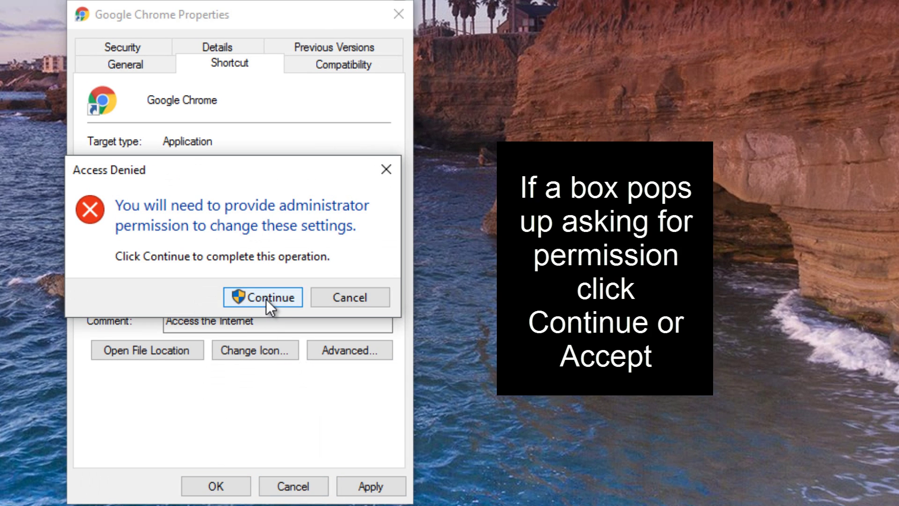
{"action": "left_click", "coordinate": [266, 299]}
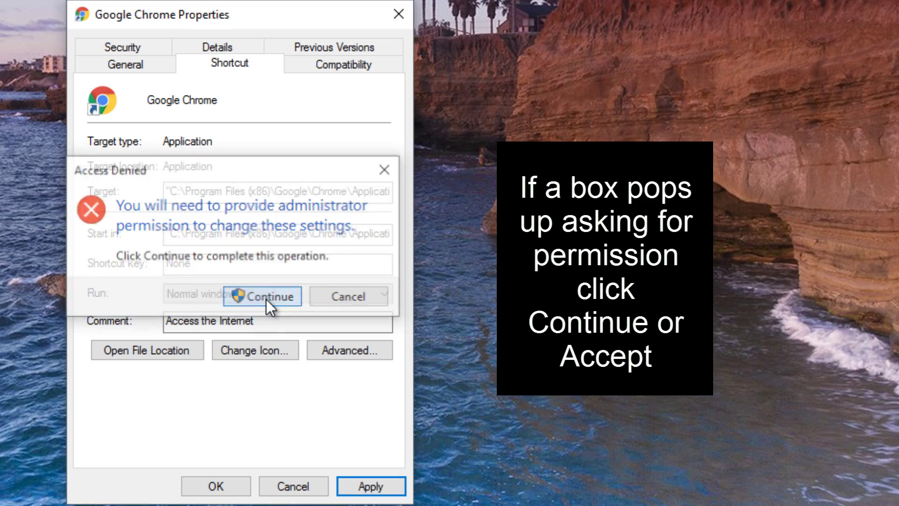
{"action": "left_click", "coordinate": [215, 486]}
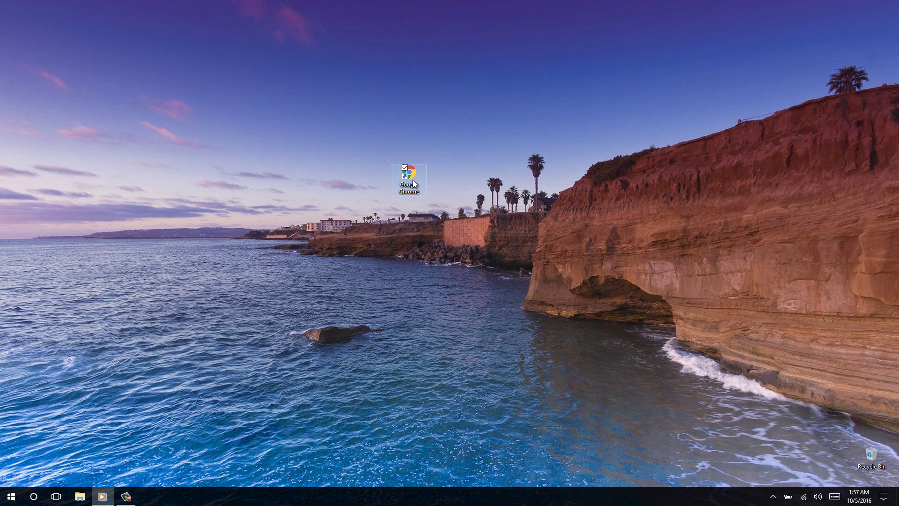
Step: Relaunch Chrome from the edited shortcut, test the Adblock Plus and other extensions, and load google.com
{"action": "double_click", "coordinate": [412, 180]}
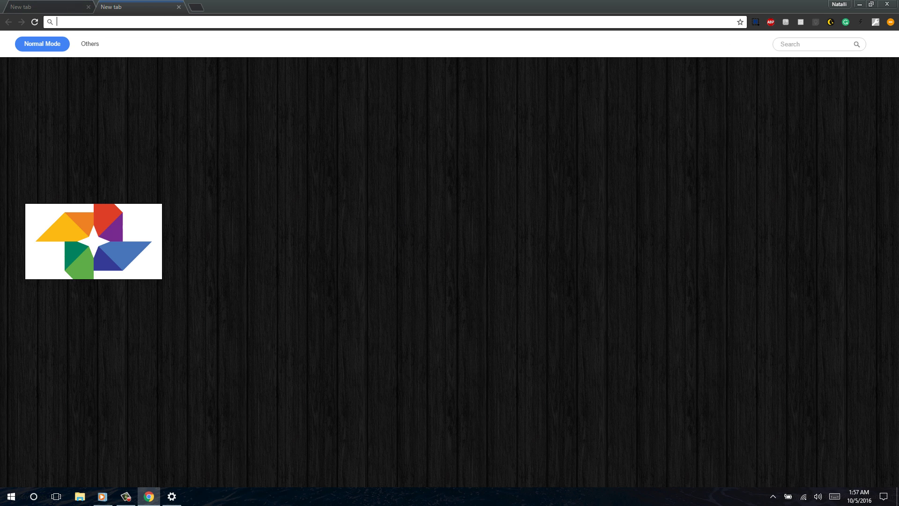
{"action": "left_click", "coordinate": [771, 22]}
{"action": "left_click", "coordinate": [773, 25]}
{"action": "left_click", "coordinate": [756, 22]}
{"action": "type", "text": "google"}
{"action": "key", "text": "Return"}
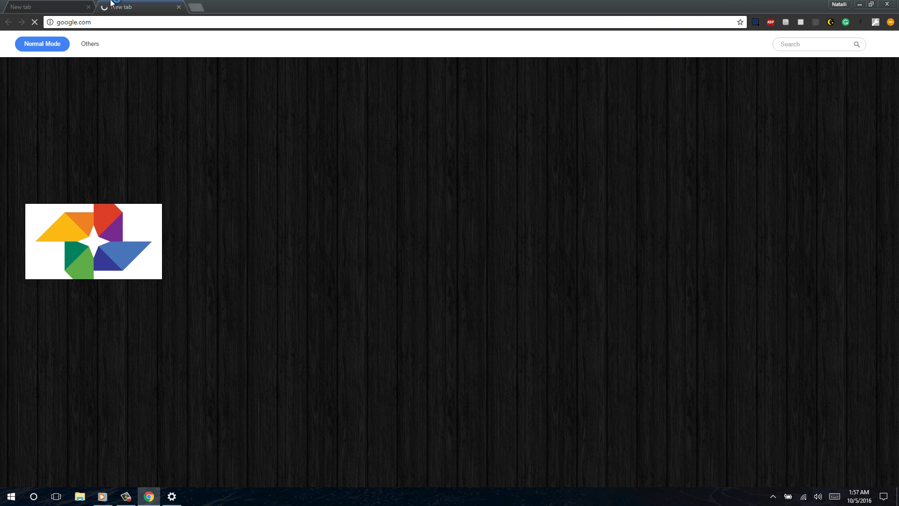
Step: Close the leftover new tab and search Google for 'twitter'
{"action": "left_click", "coordinate": [88, 7]}
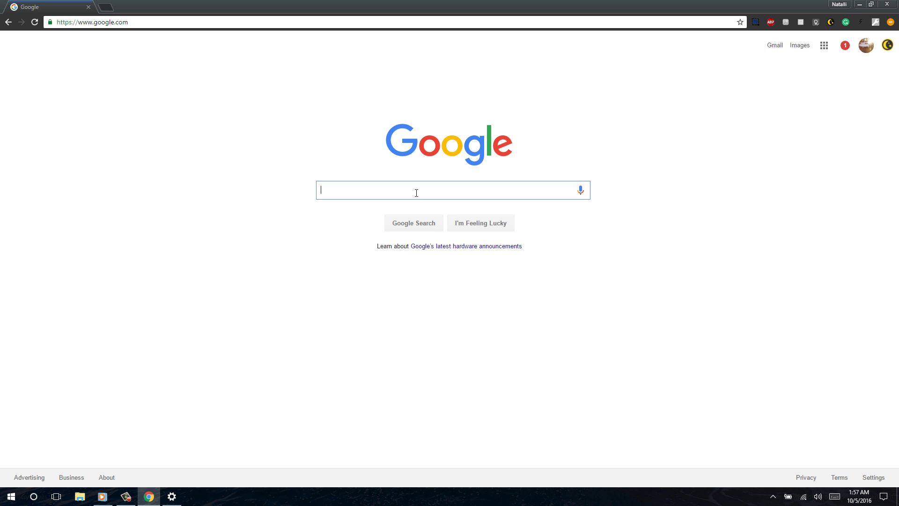
{"action": "type", "text": "twi"}
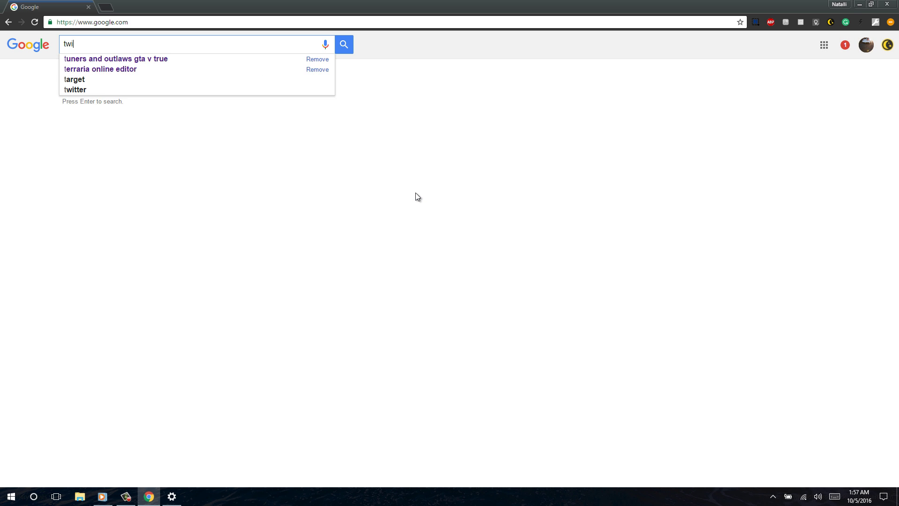
{"action": "type", "text": "tter"}
{"action": "key", "text": "Return"}
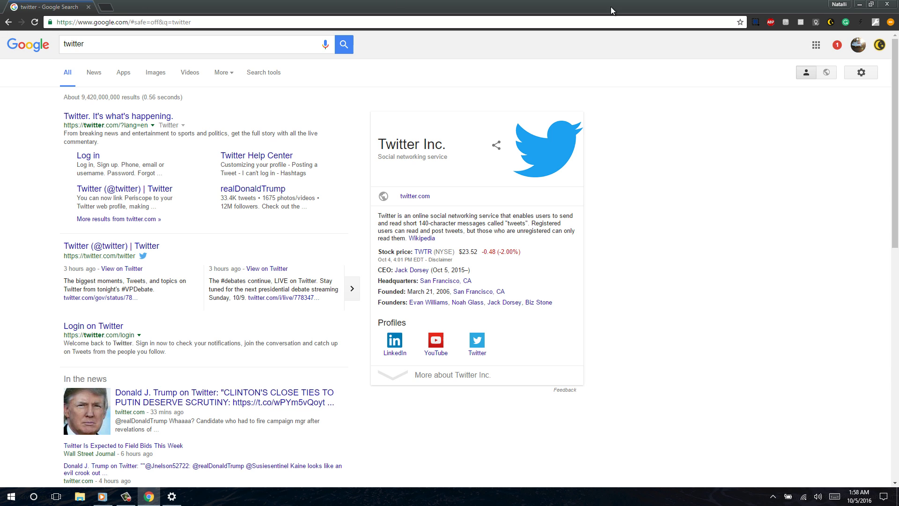
{"action": "left_click", "coordinate": [859, 5]}
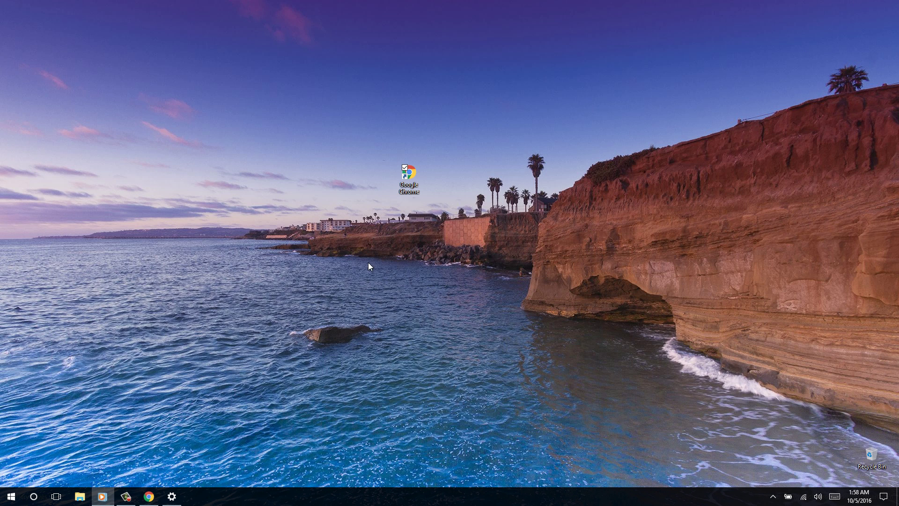